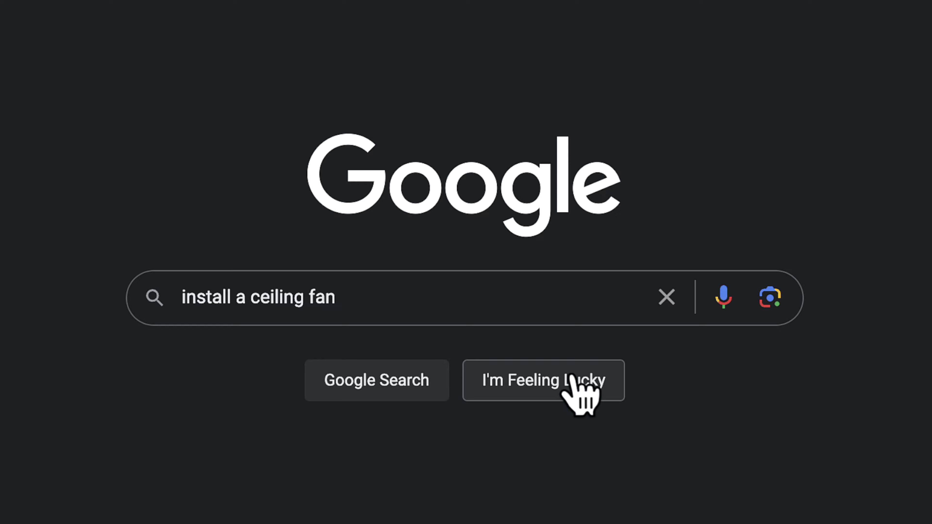
# Search for 'install a ceiling fan' and expand the full AI Overview.
pyautogui.click(392, 383)
pyautogui.scroll(-4, 593, 301)
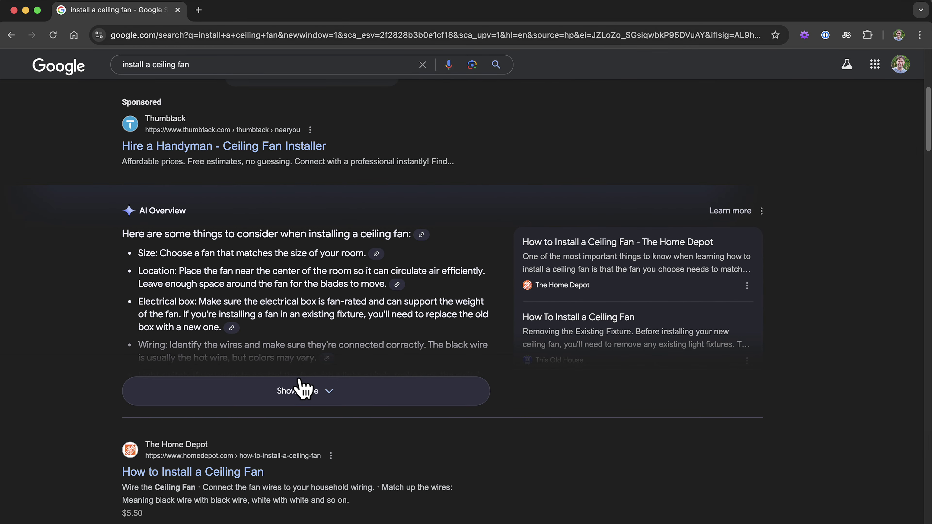
pyautogui.click(301, 389)
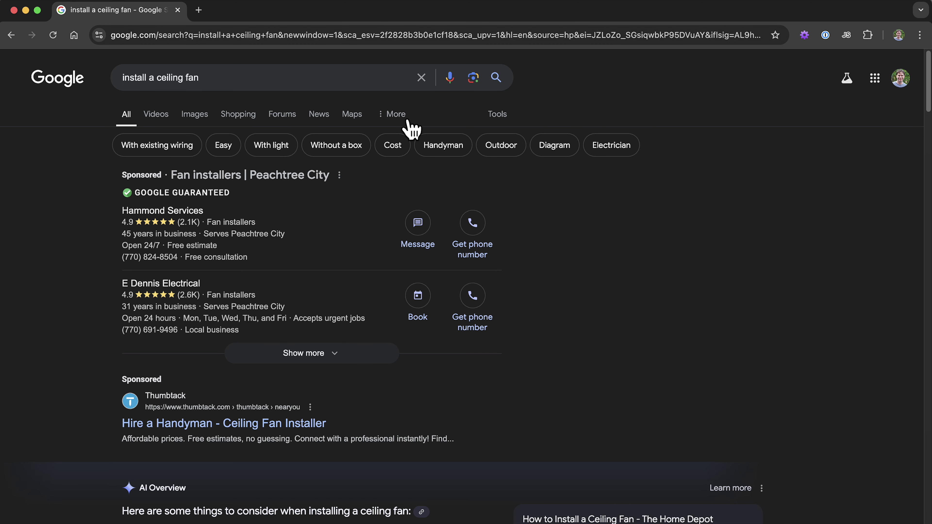
# Switch the results to the Web-only view and scroll through the plain site links.
pyautogui.click(401, 117)
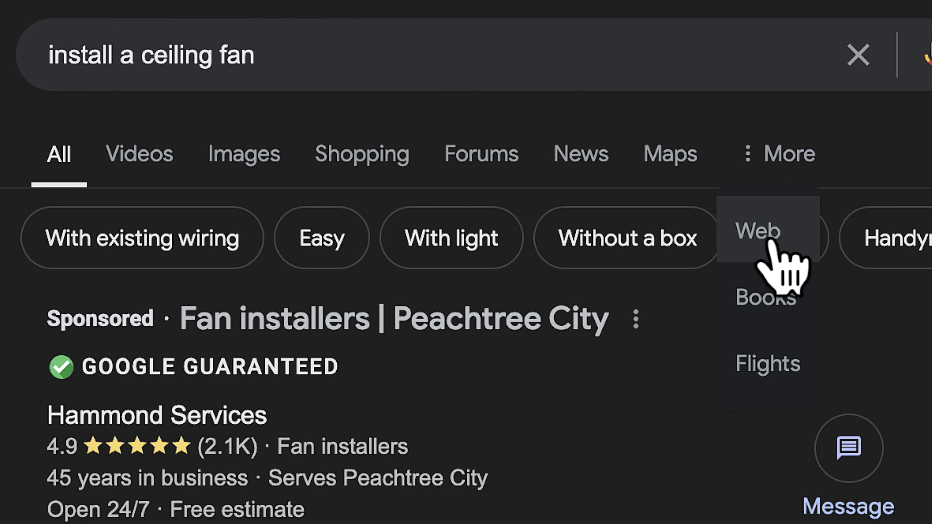
pyautogui.click(769, 244)
pyautogui.scroll(-8, 712, 246)
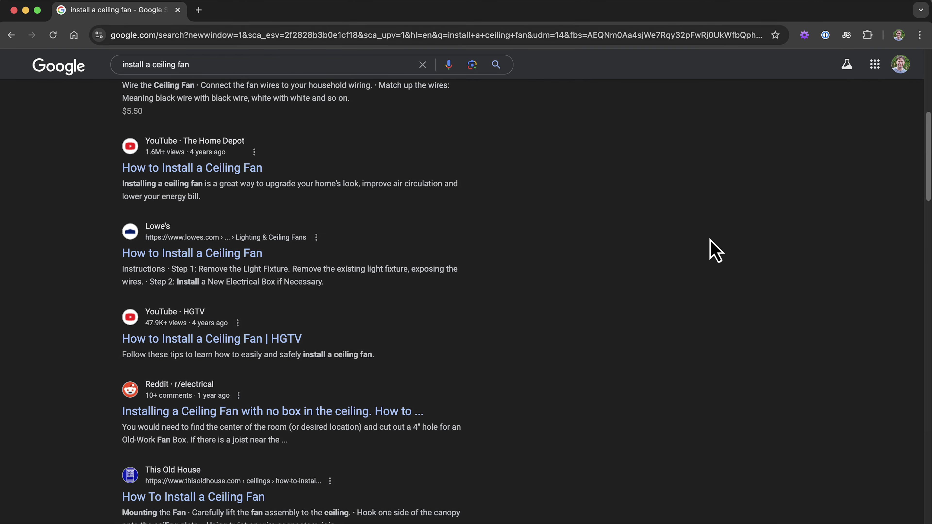
pyautogui.scroll(-15, 715, 251)
pyautogui.scroll(-6, 716, 250)
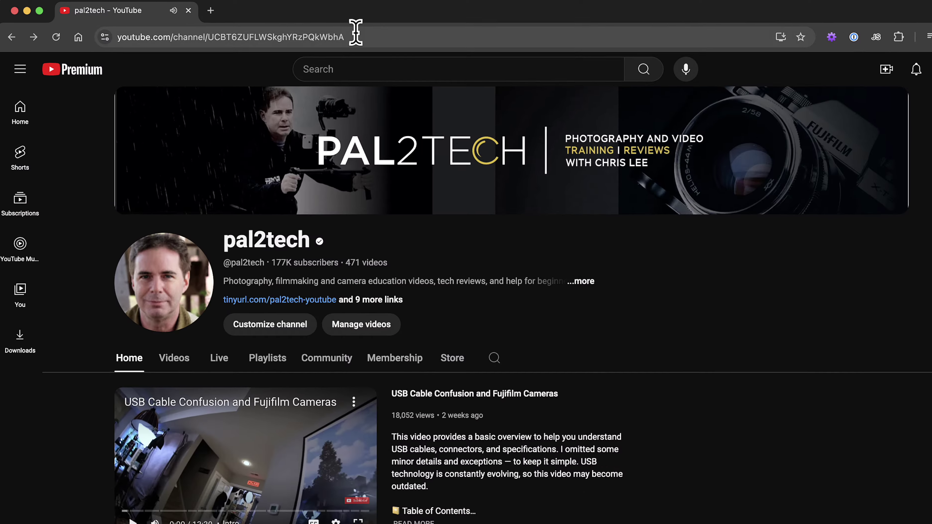
# Replace the YouTube address with a new 'install a ceiling fan' search and browse the All results.
pyautogui.click(356, 32)
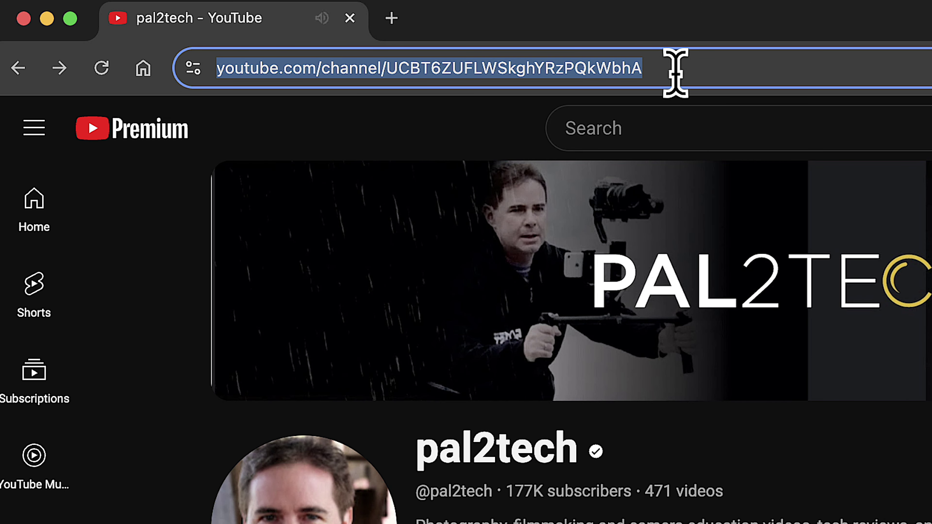
pyautogui.press('BackSpace')
pyautogui.write('install a ceiling fan')
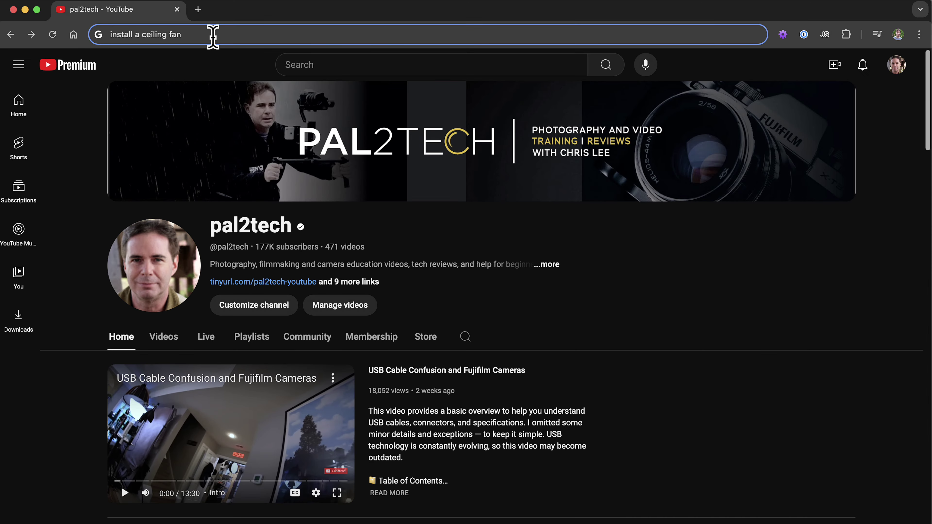
pyautogui.press('Return')
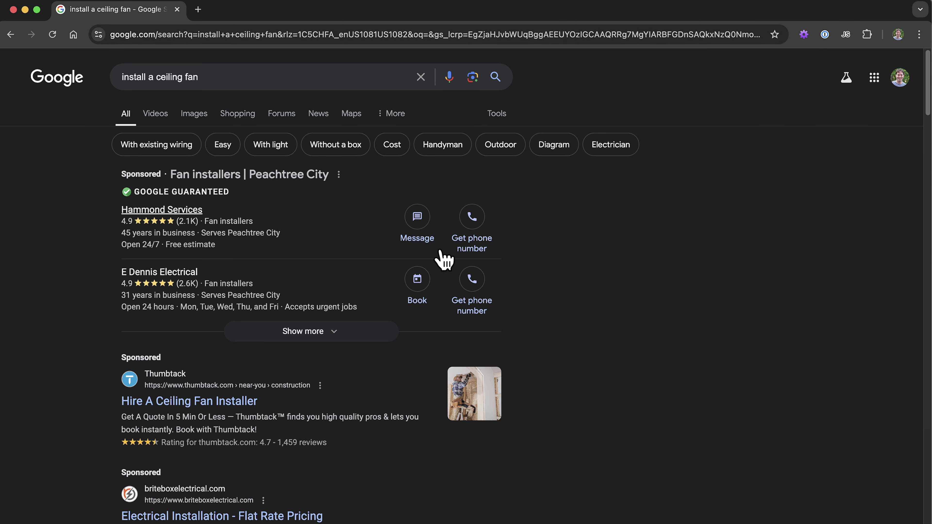
pyautogui.scroll(-10, 445, 260)
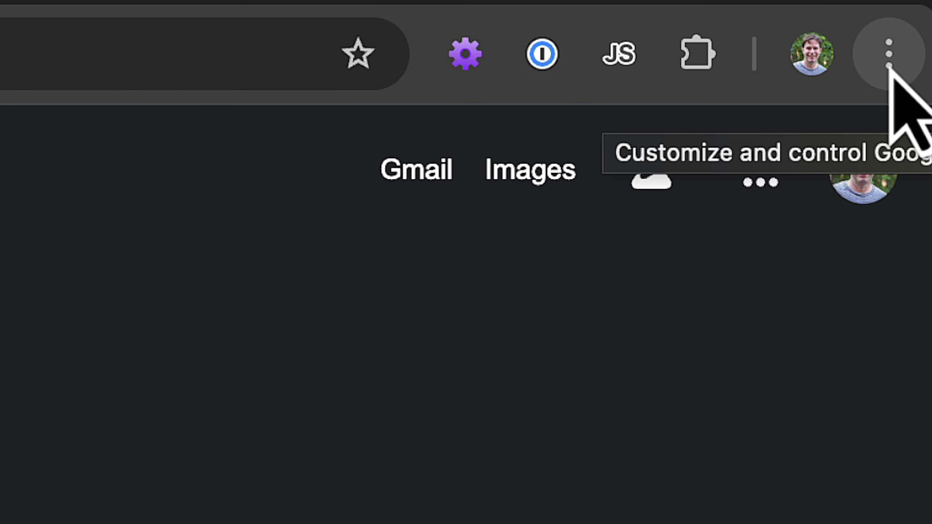
# Go to Chrome Settings and open Manage search engines and site search.
pyautogui.click(889, 55)
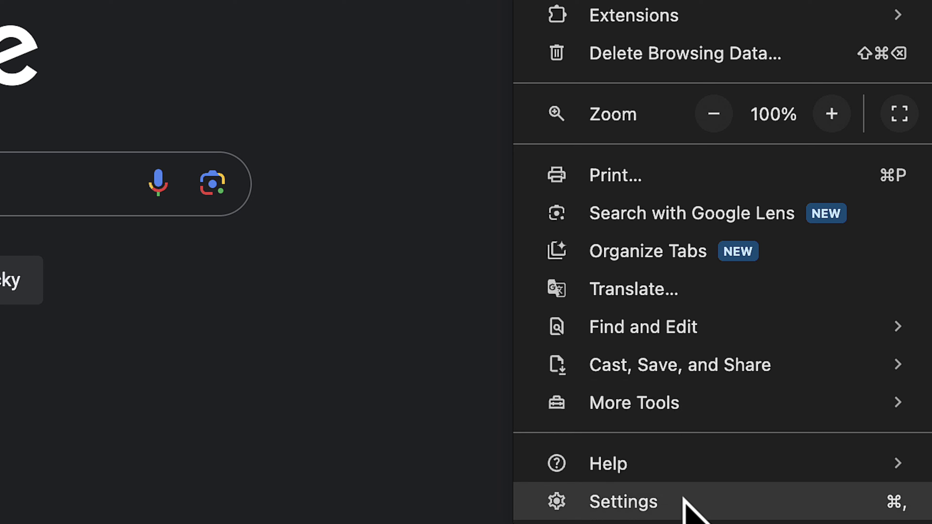
pyautogui.click(684, 507)
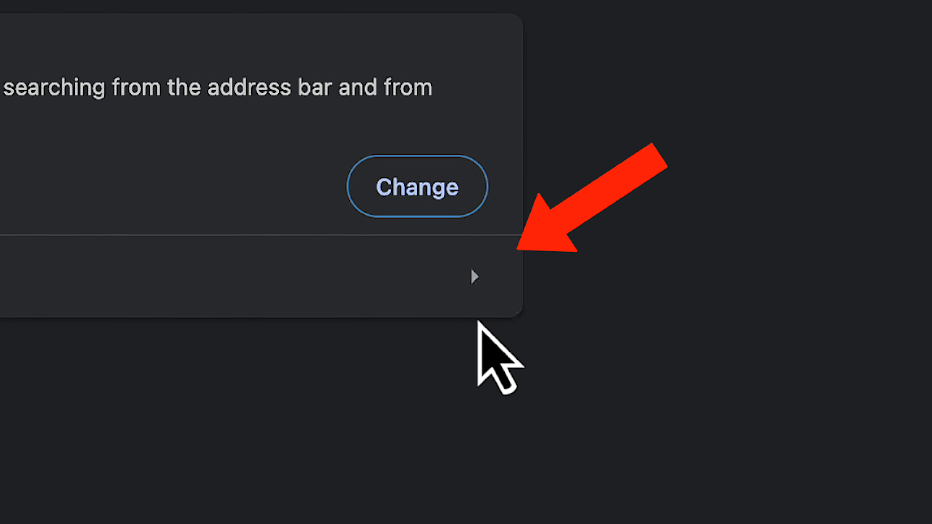
pyautogui.click(483, 283)
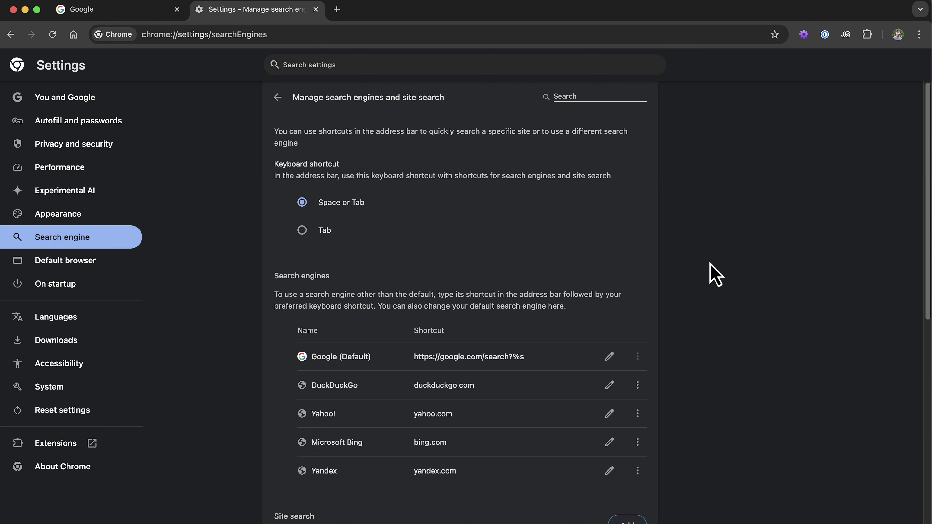
# Add site search 'Google Uncluttered' with shortcut google.com and URL {google:baseURL}/search?udm=14&q=%s.
pyautogui.scroll(-10, 714, 274)
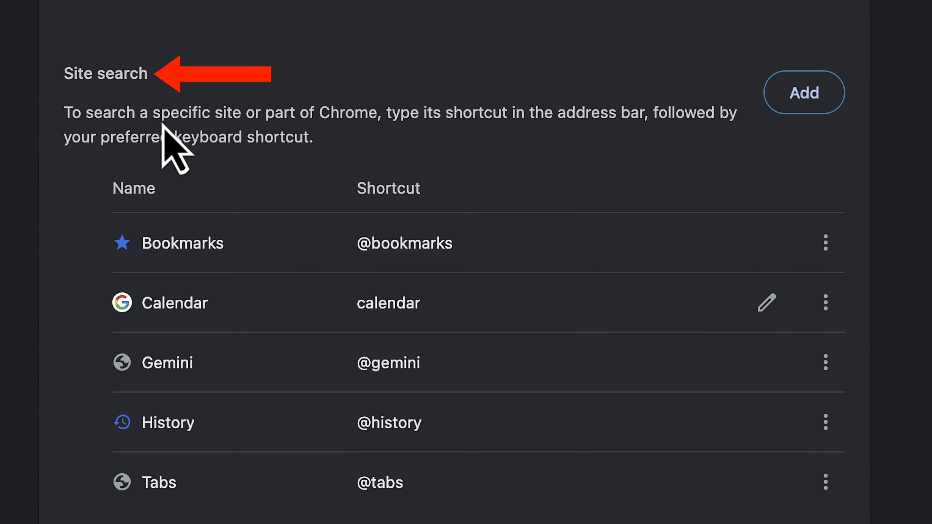
pyautogui.click(816, 99)
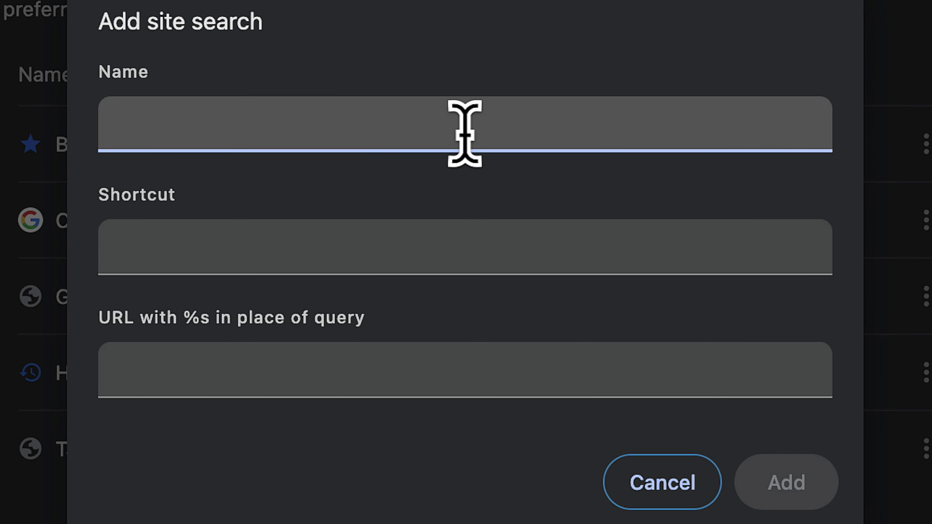
pyautogui.write('Google Uncluttere')
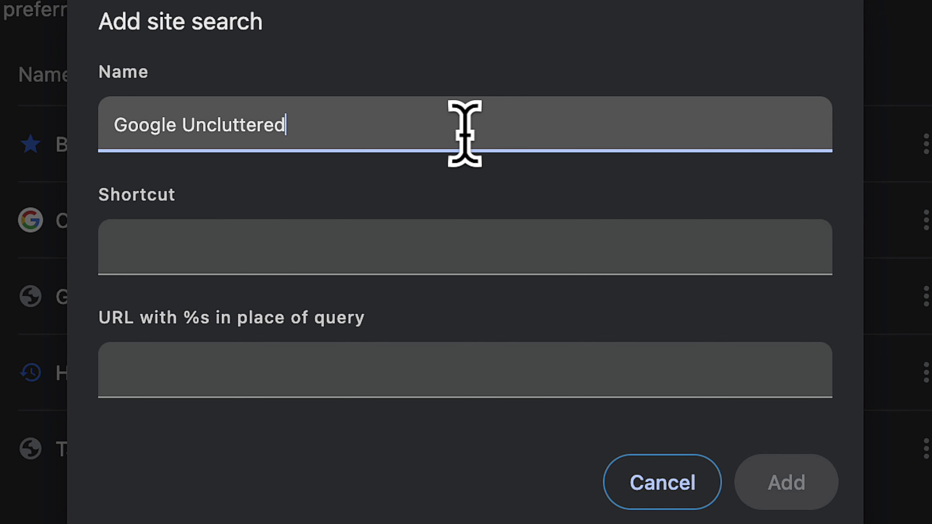
pyautogui.write('d')
pyautogui.click(307, 252)
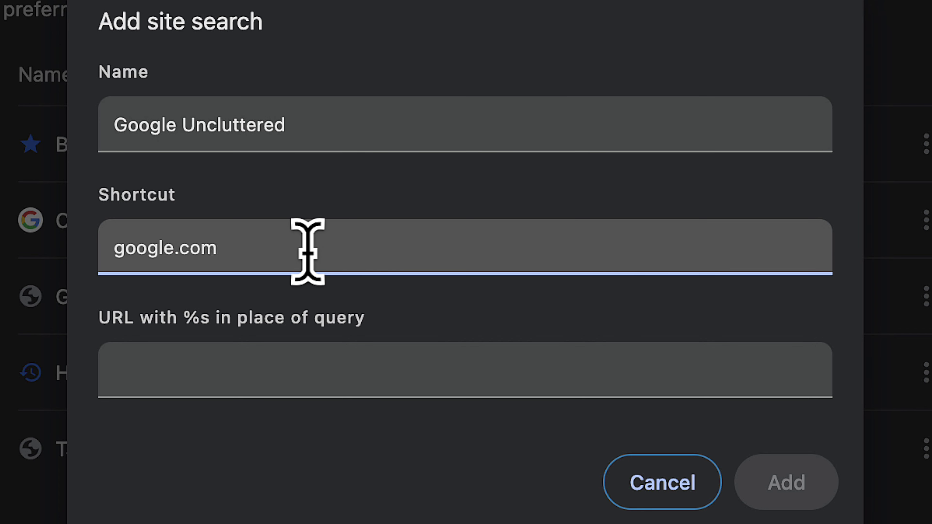
pyautogui.click(399, 373)
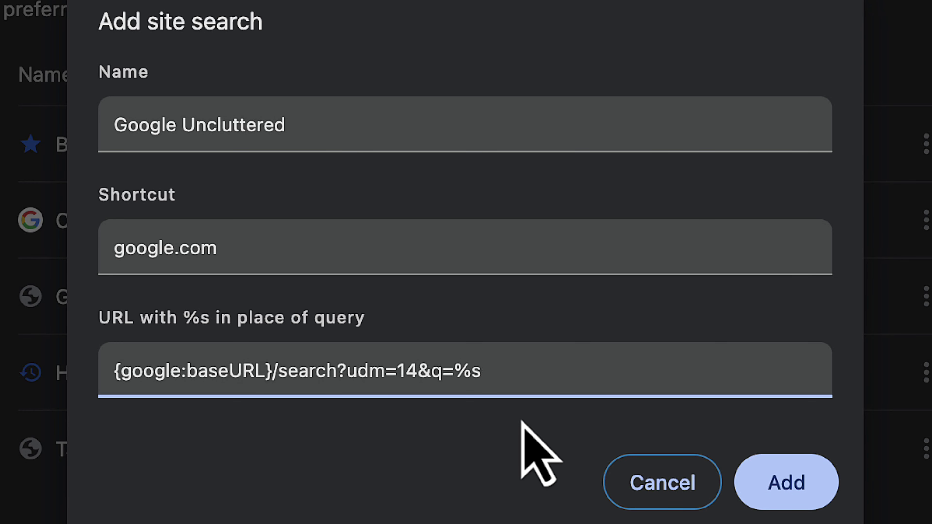
pyautogui.click(799, 488)
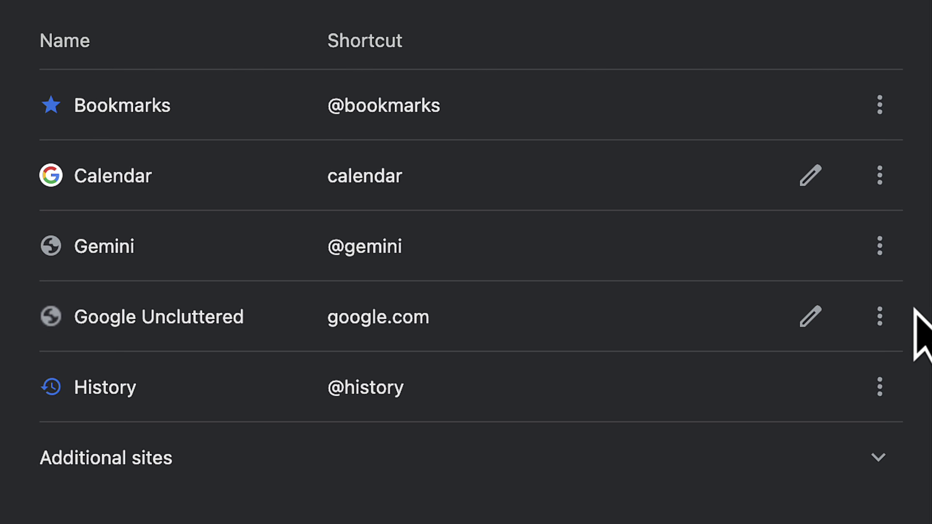
# Make Google Uncluttered the default engine and select the address bar holding 'install a ceiling fan'.
pyautogui.click(879, 317)
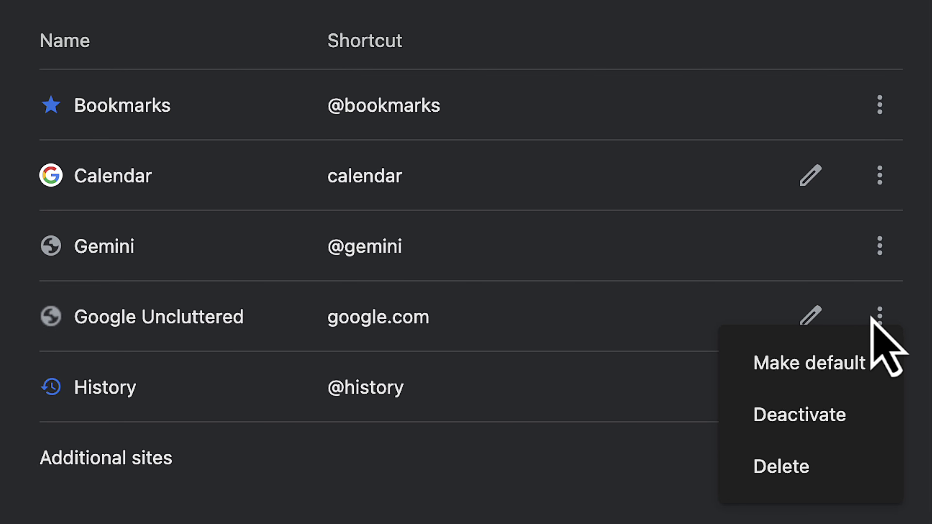
pyautogui.click(867, 363)
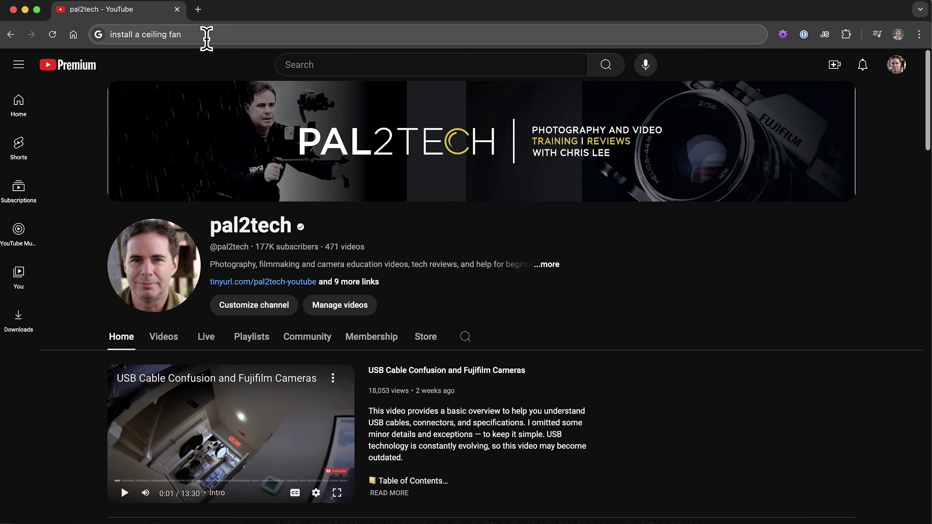
pyautogui.click(165, 32)
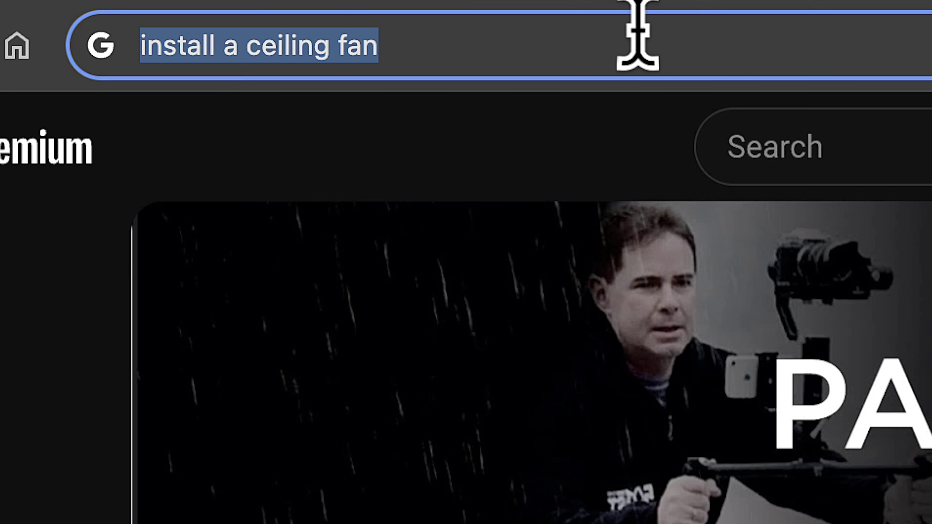
# Run the 'install a ceiling fan' address-bar search and browse the Web-only (udm=14) results.
pyautogui.press('Return')
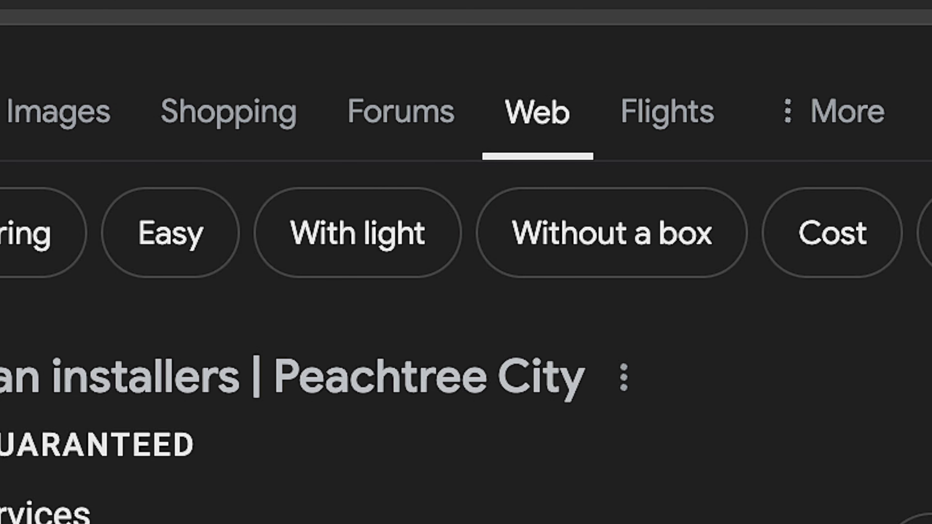
pyautogui.scroll(-5, 579, 198)
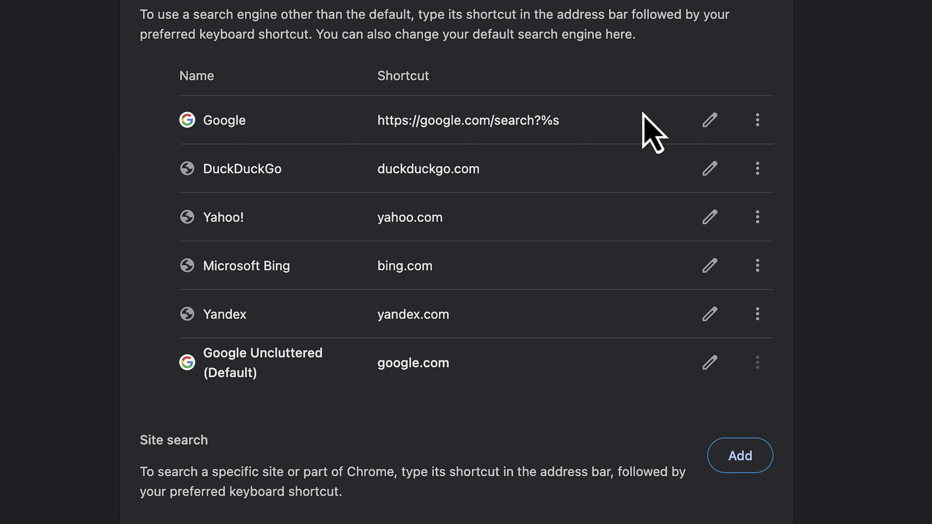
# Restore Google as the default search engine and deactivate the Google Uncluttered site search.
pyautogui.click(761, 120)
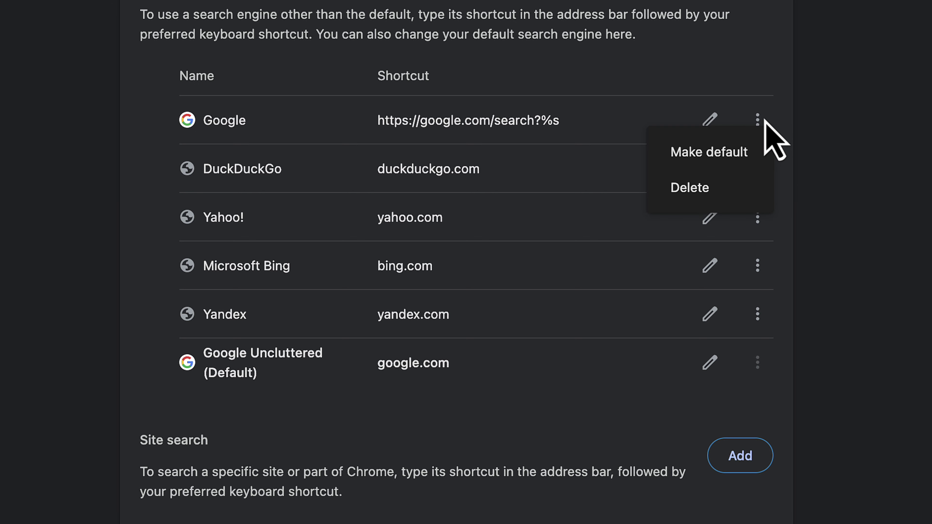
pyautogui.click(732, 152)
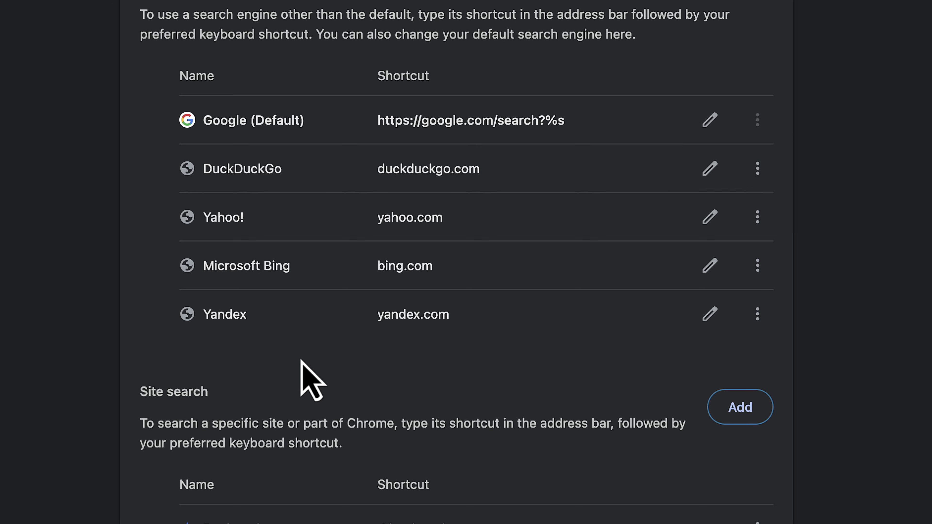
pyautogui.scroll(-5, 313, 342)
pyautogui.scroll(-1, 313, 323)
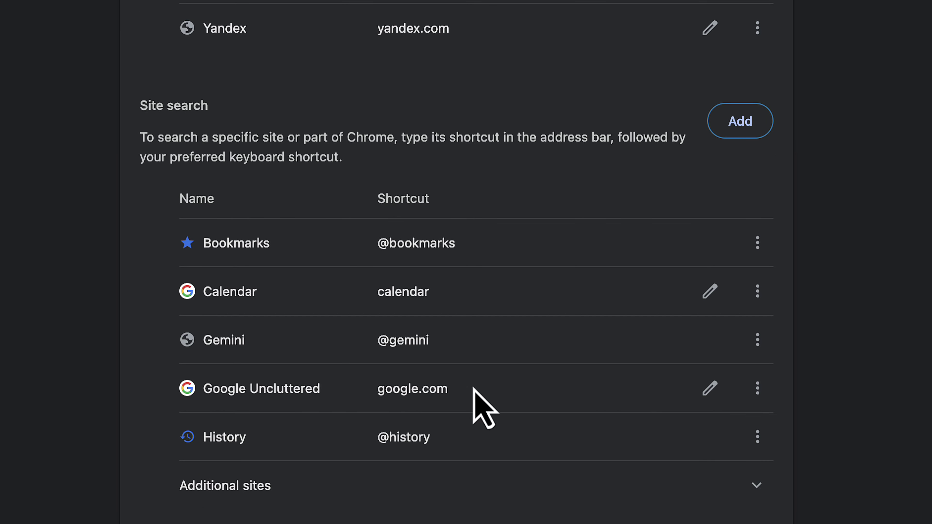
pyautogui.click(757, 389)
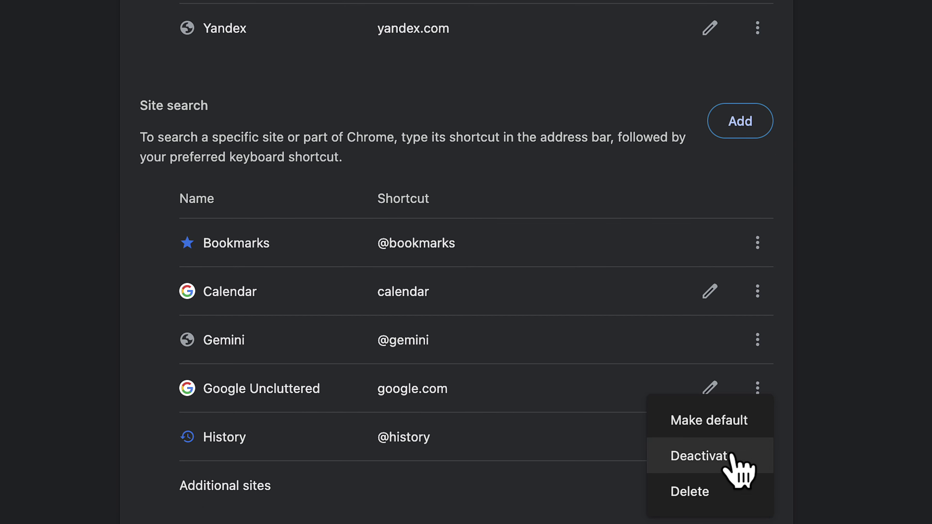
pyautogui.click(708, 493)
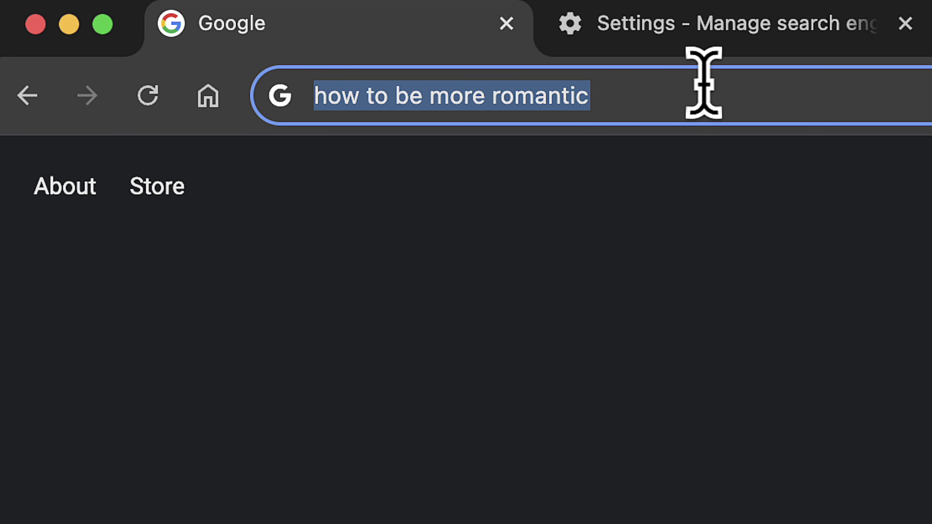
# Search 'how to be more romantic' and scroll the results, including the video results with TikTok clips.
pyautogui.press('Return')
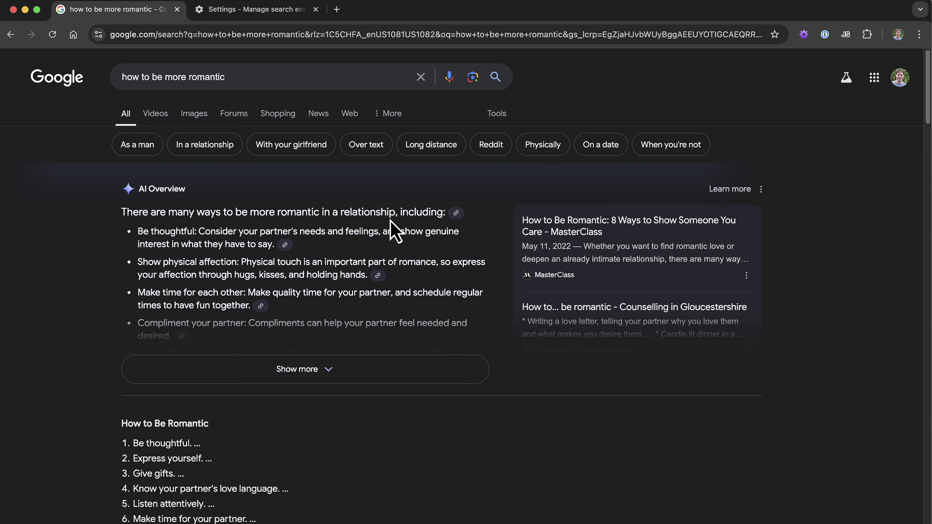
pyautogui.scroll(-7, 393, 231)
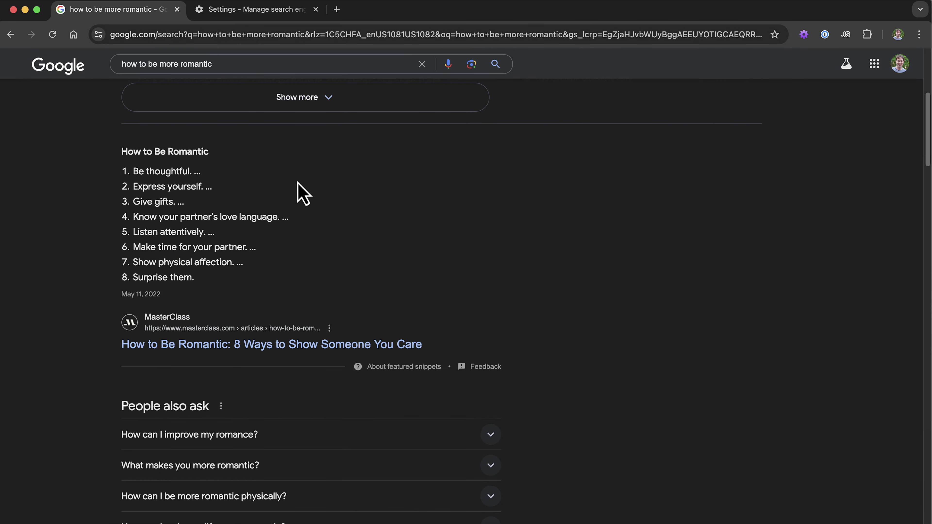
pyautogui.scroll(-20, 277, 180)
pyautogui.scroll(-3, 320, 210)
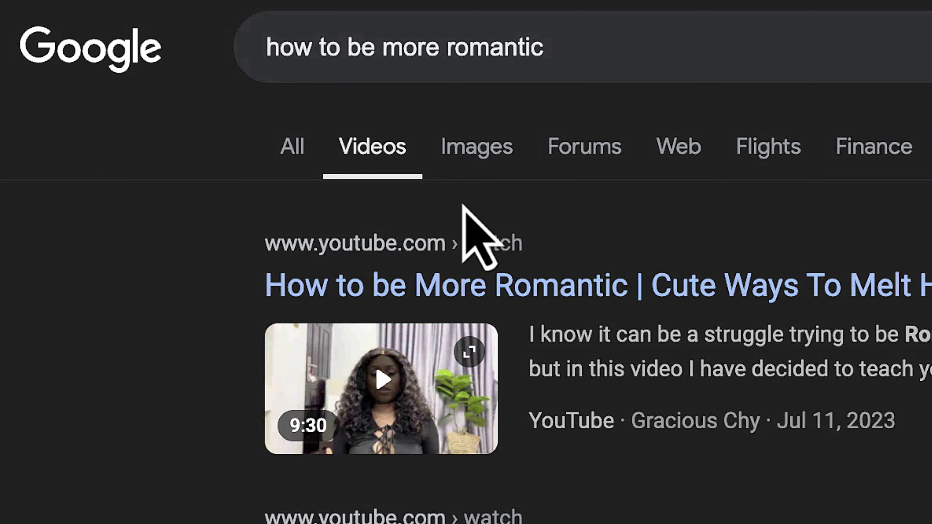
pyautogui.scroll(-15, 453, 141)
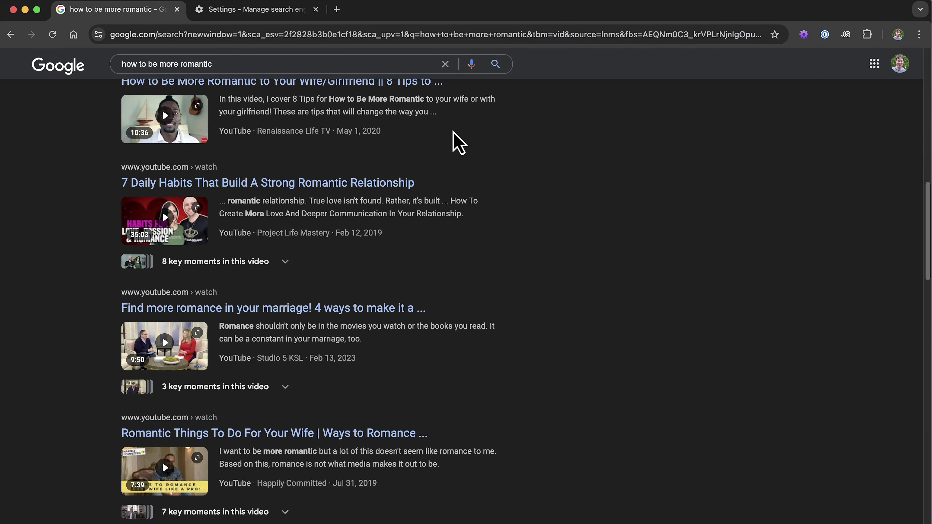
pyautogui.scroll(-10, 454, 141)
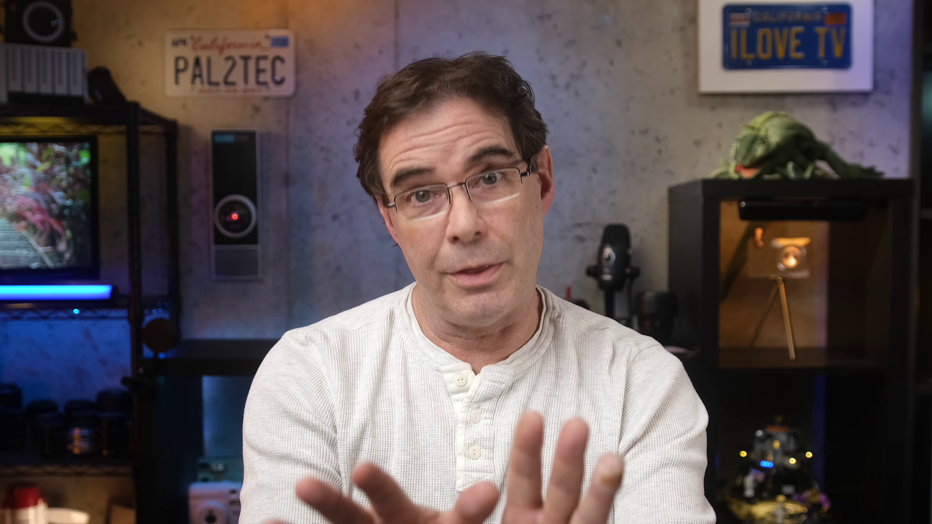
# Append ' -tiktok.com' to the end of the Google (Uncluttered) search URL.
pyautogui.moveTo(479, 367); pyautogui.dragTo(150, 385)
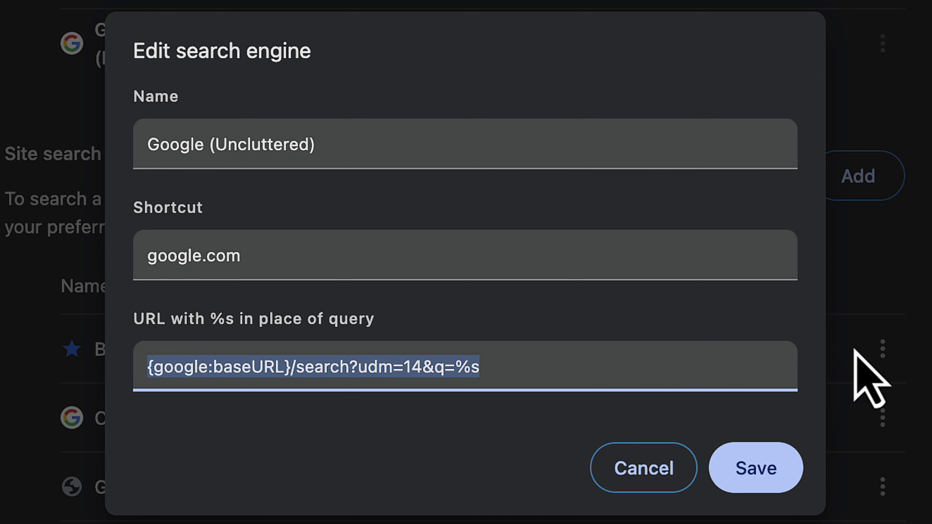
pyautogui.click(616, 366)
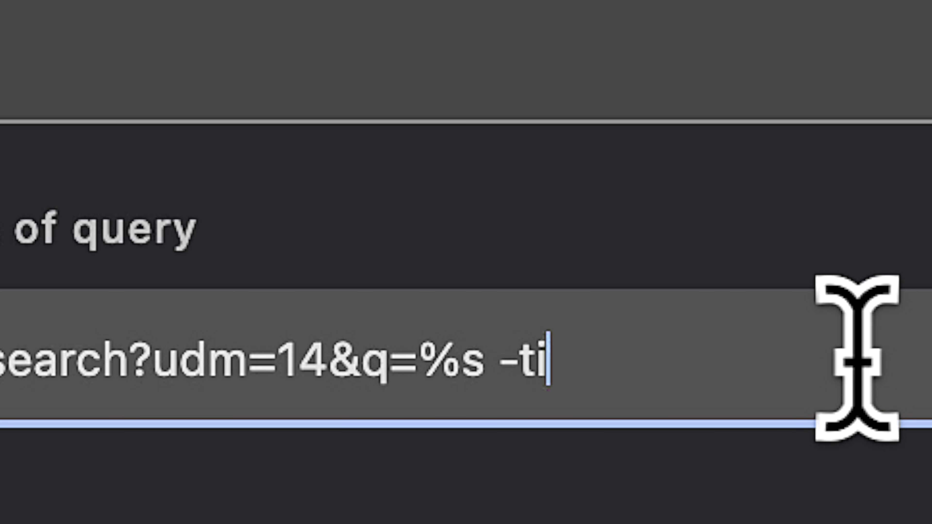
pyautogui.write('-tiktok.c')
pyautogui.write('om')
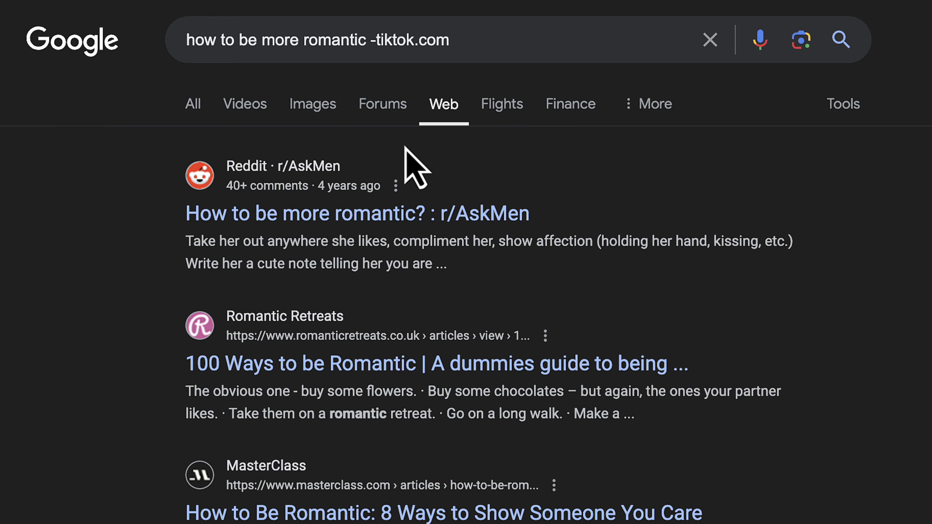
# Browse the Videos results for 'how to be more romantic -tiktok.com', now free of TikTok.
pyautogui.click(241, 110)
pyautogui.scroll(-10, 60, 277)
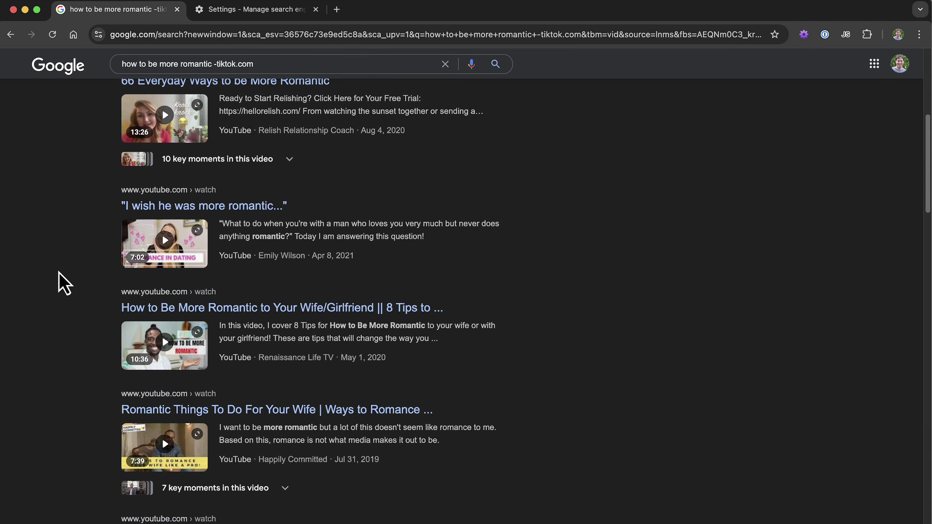
pyautogui.scroll(-3, 60, 277)
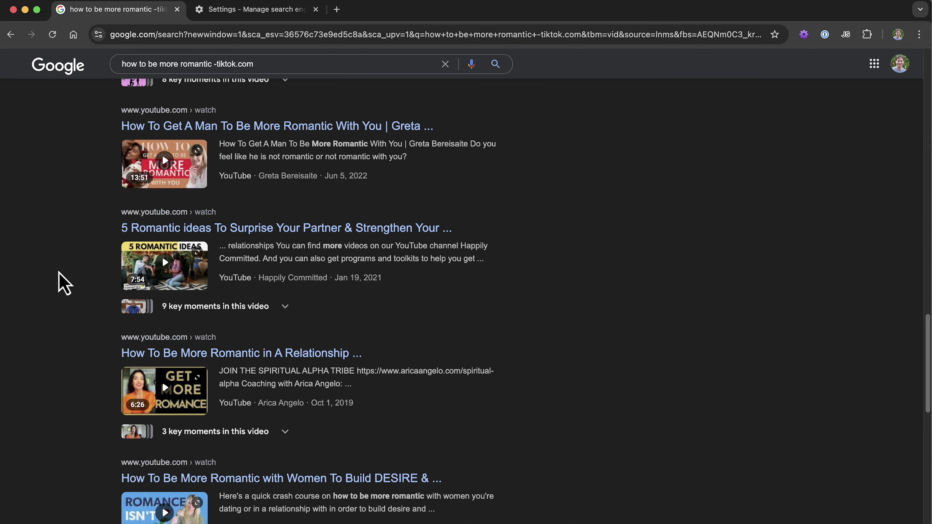